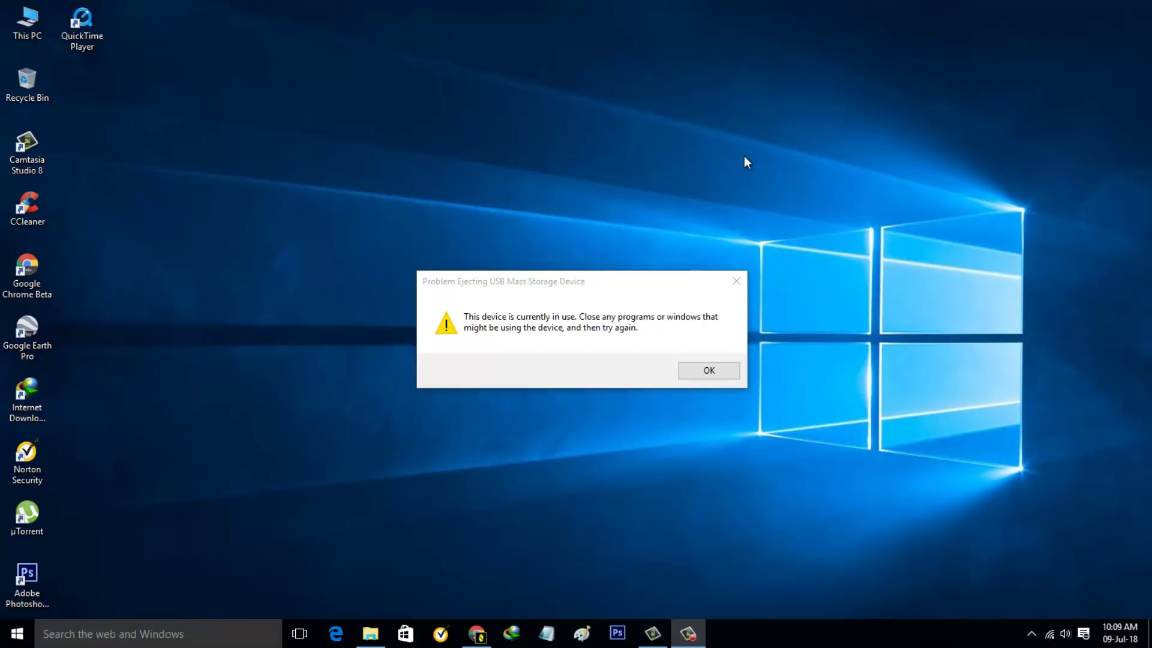
- Dismiss the 'Problem Ejecting USB Mass Storage Device' warning with OK
click(720, 369)
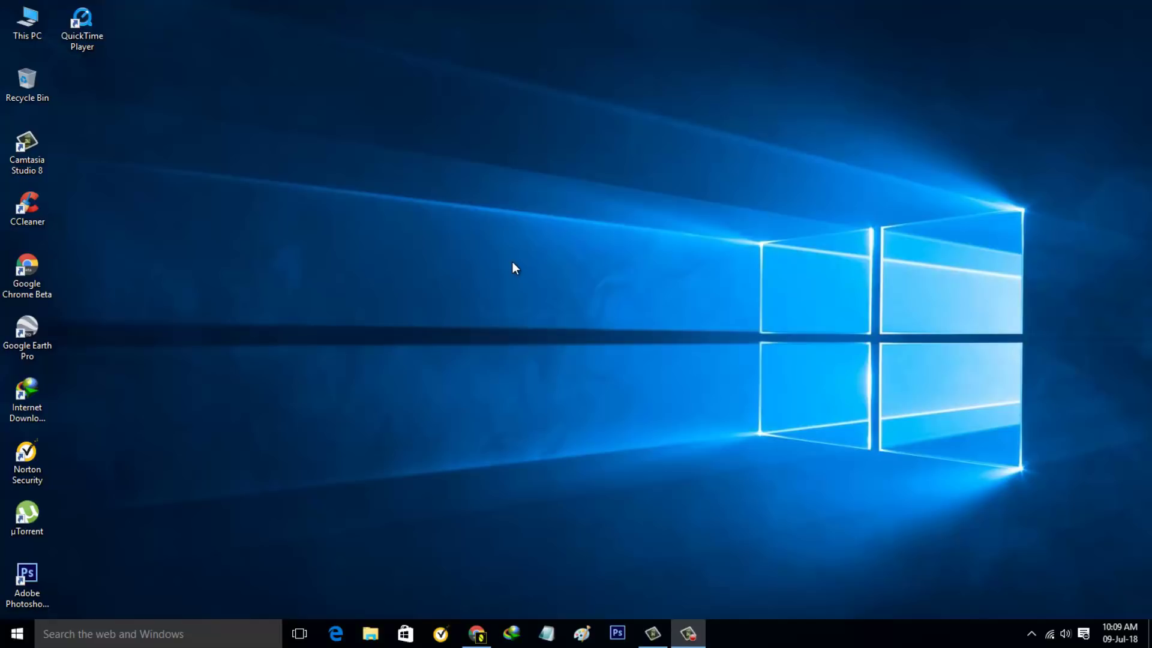
- Launch Task Manager from a Start search for 'tas' and expand it to More details
key(super)
text(tas)
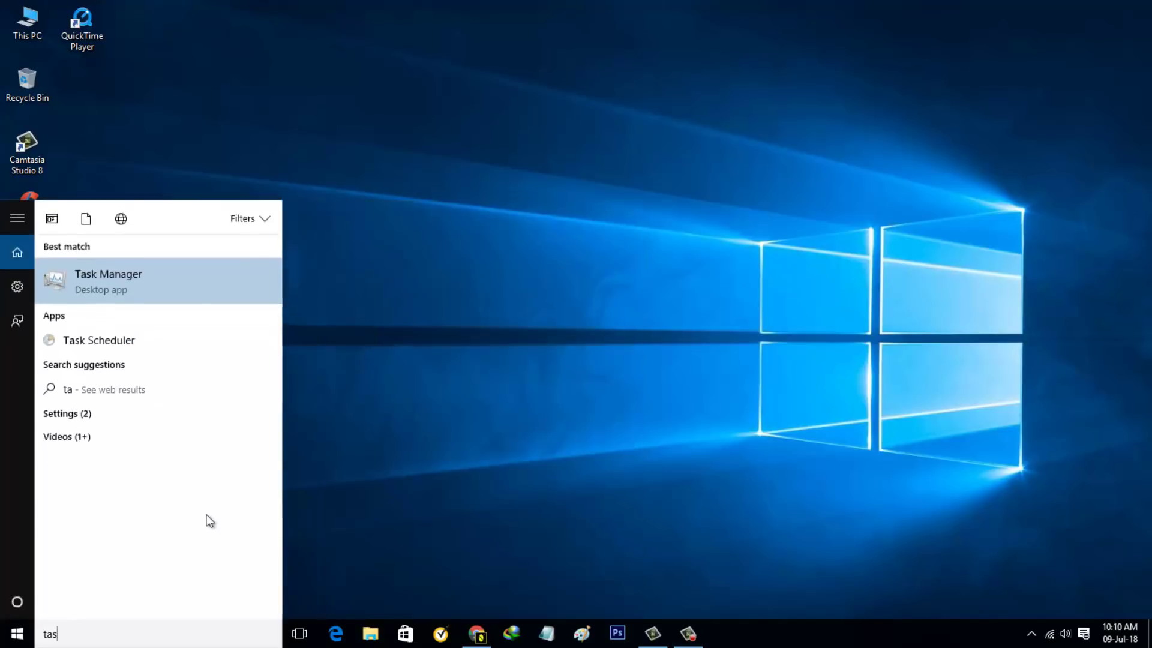
click(108, 280)
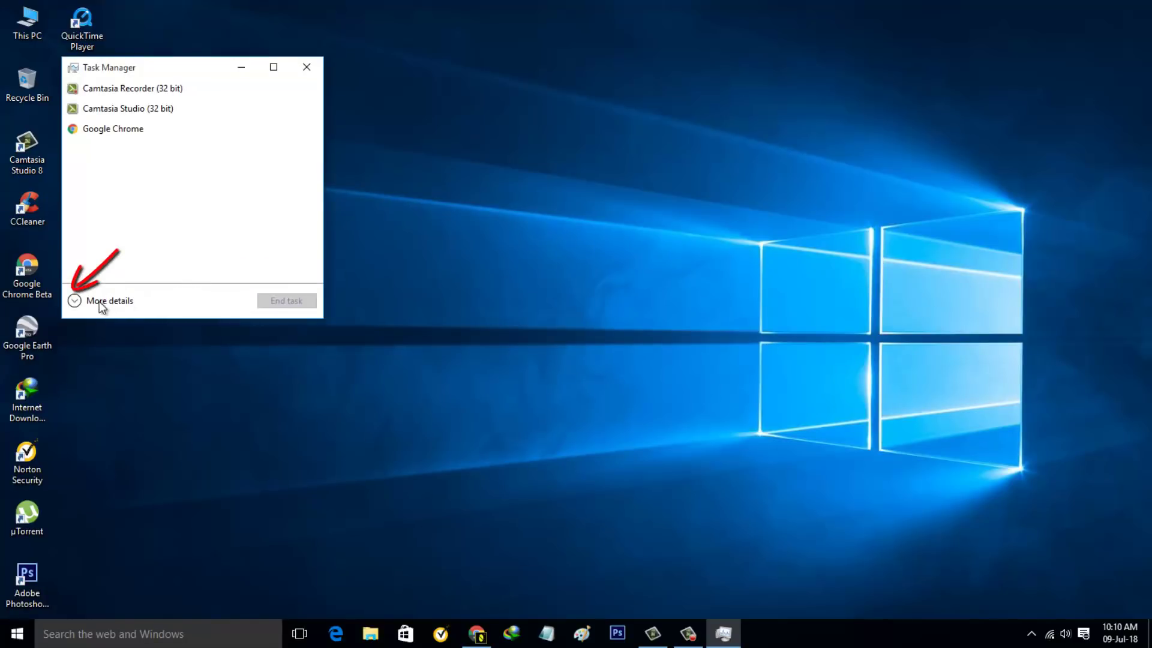
click(77, 303)
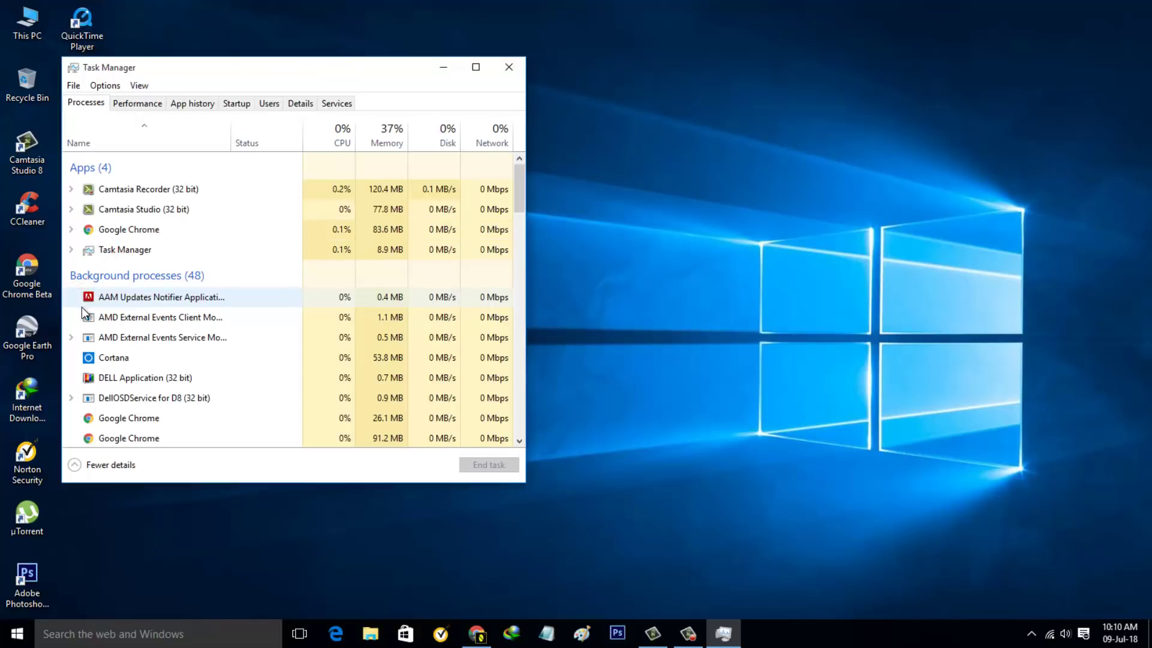
- Move down the background processes list to the Windows Explorer process
click(128, 300)
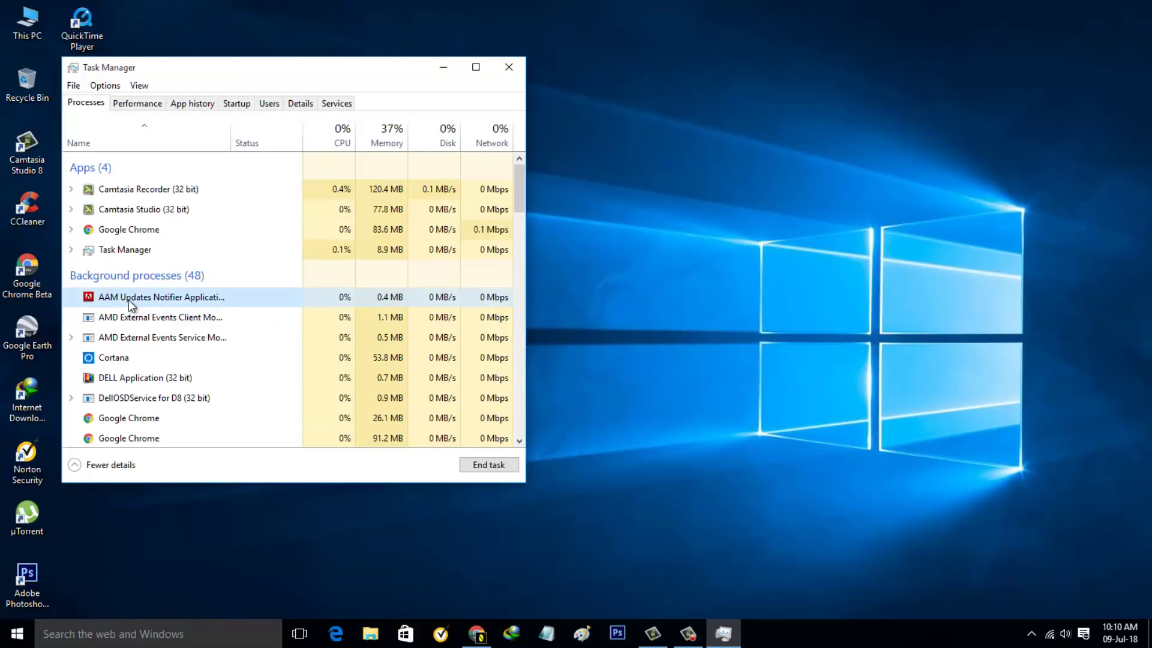
key(Down)
key(Down)
key(Down)
key(Down)
key(Down)
key(Down)
key(Down)
key(Down)
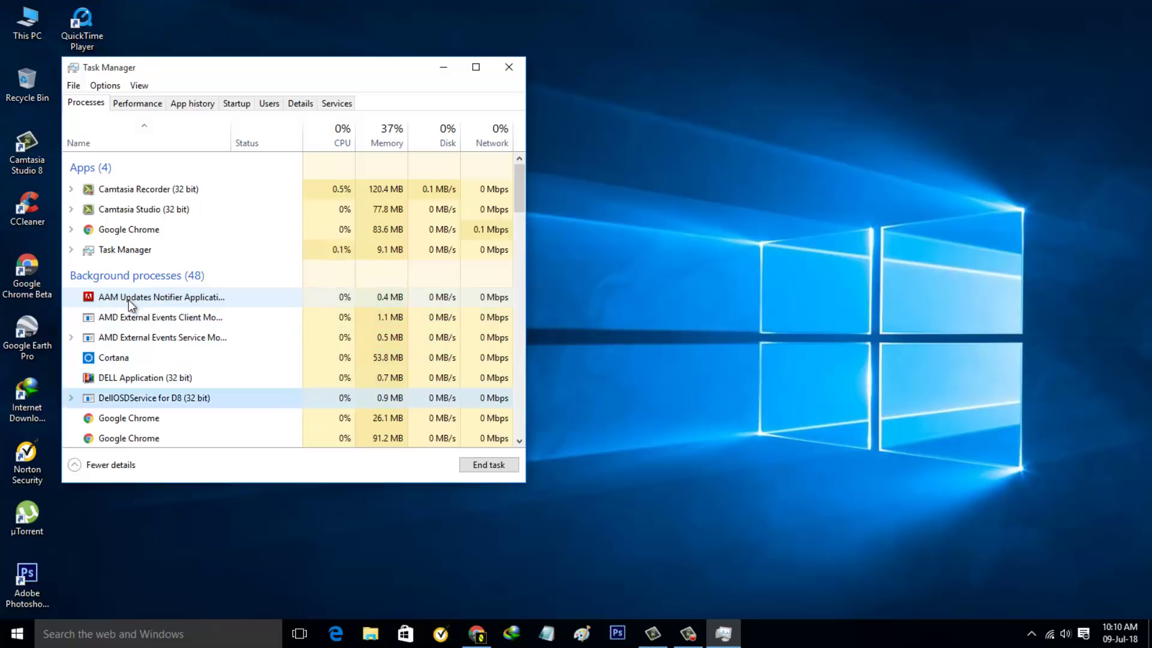
key(Down)
key(Down)
key(Down)
key(Down)
key(w)
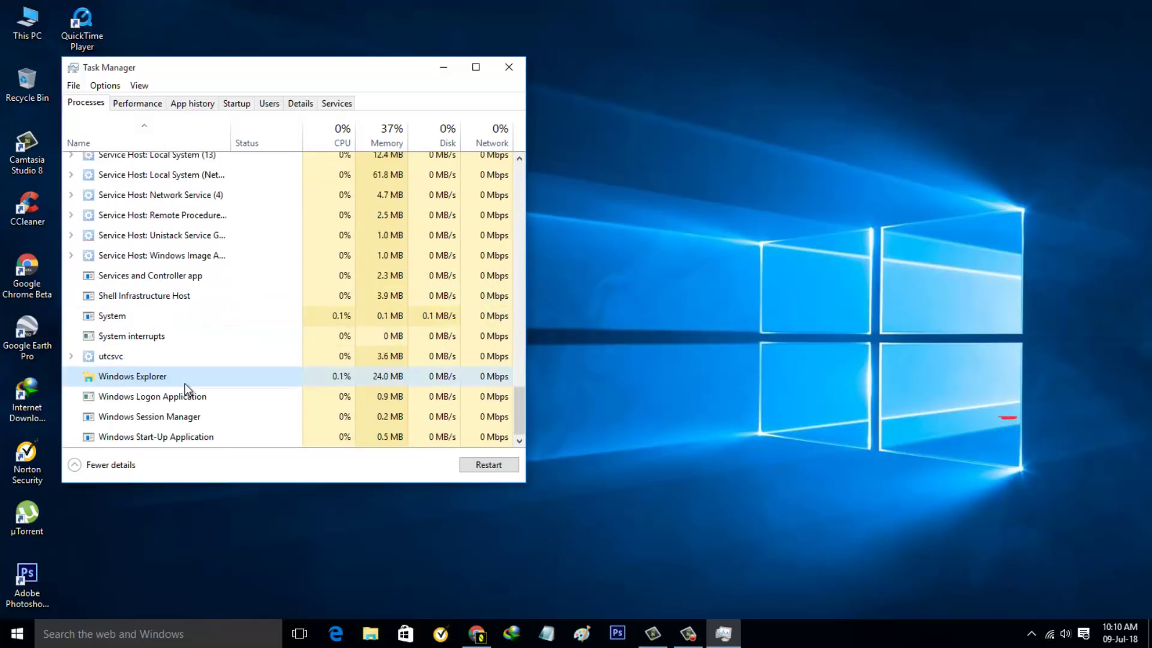
- End the Windows Explorer task, let it restart, and close Task Manager
right_click(185, 384)
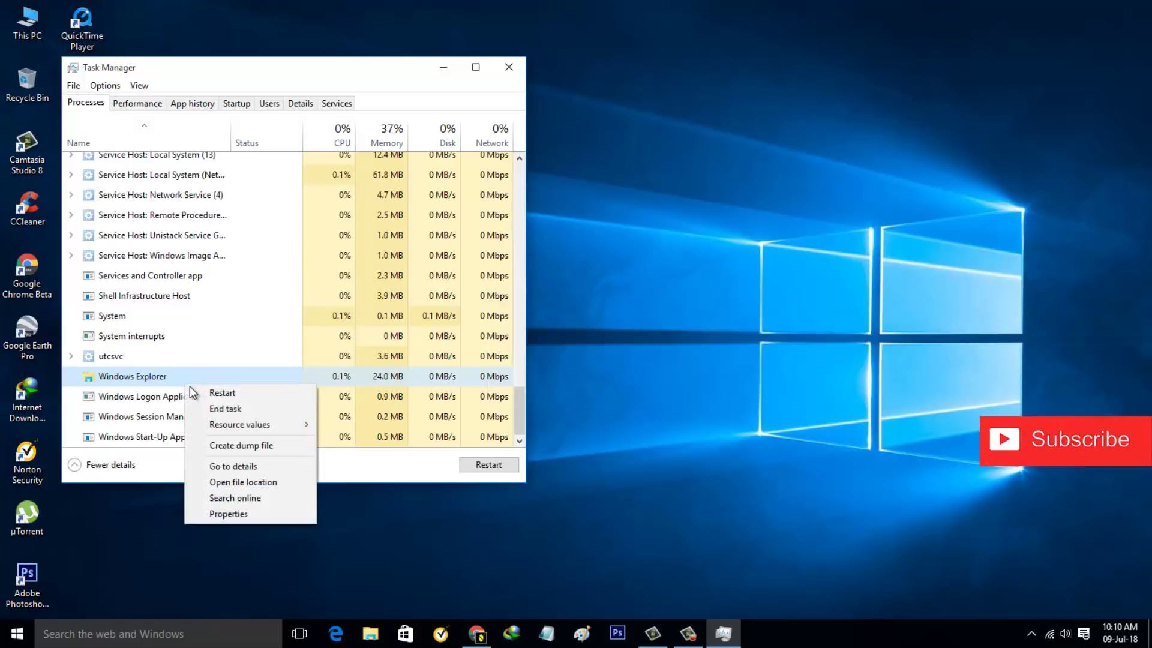
click(207, 411)
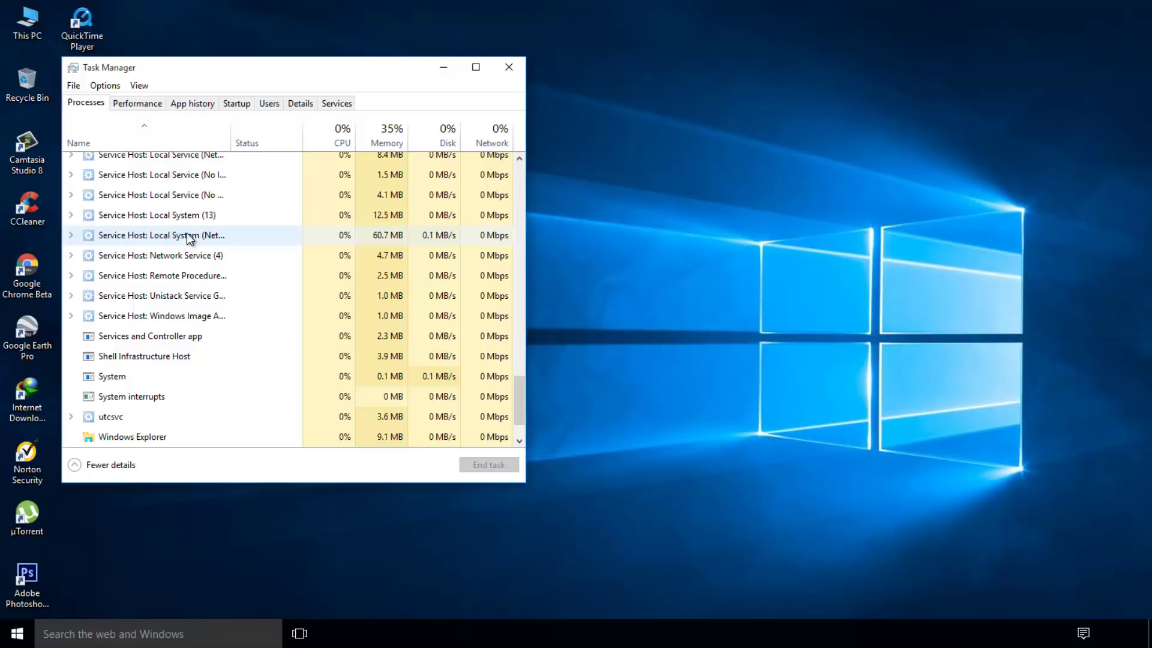
click(506, 75)
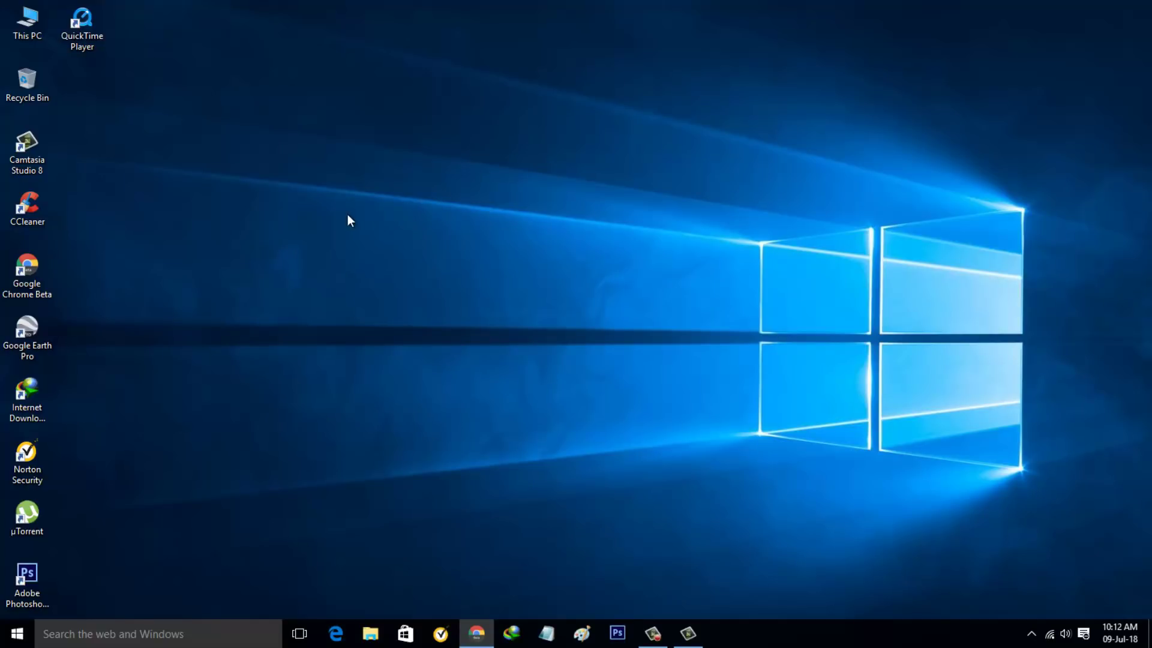
- Open Properties for This PC on the desktop to reach the System page
right_click(30, 25)
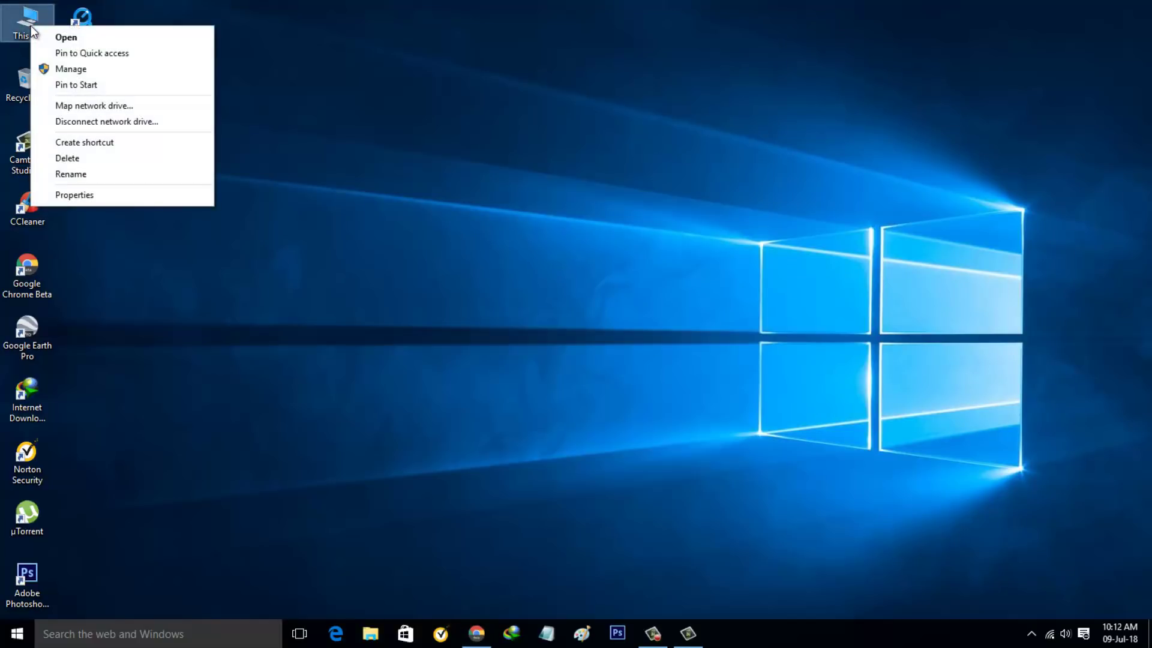
click(74, 194)
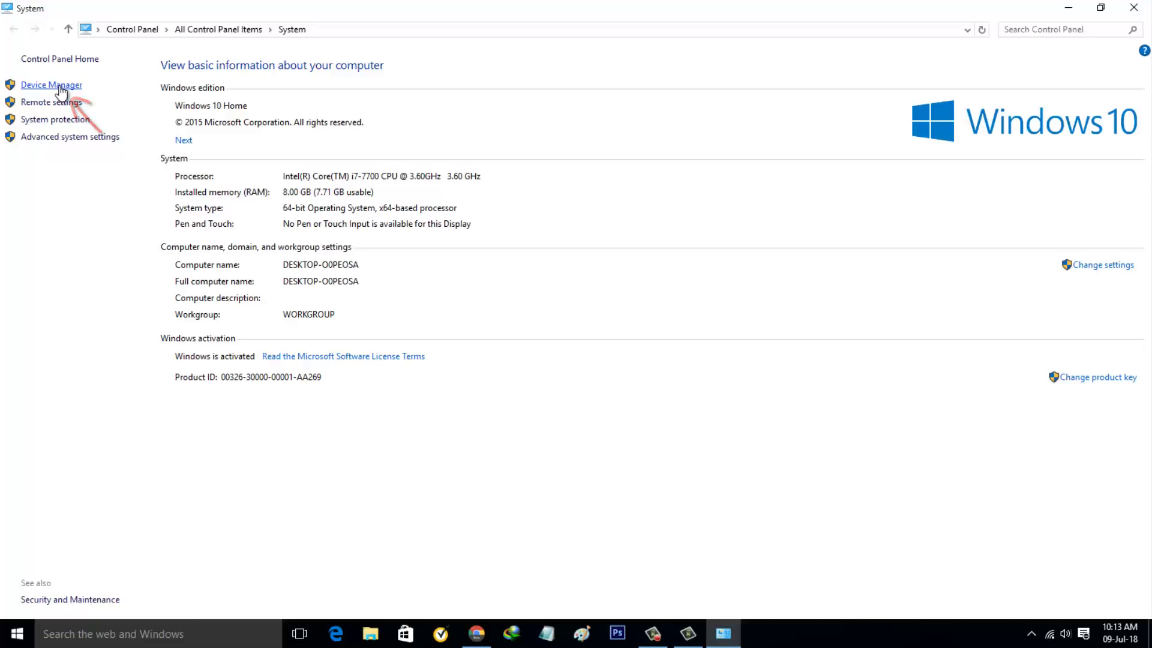
- Open Device Manager, expand Universal Serial Bus controllers and select USB Mass Storage Device
click(60, 86)
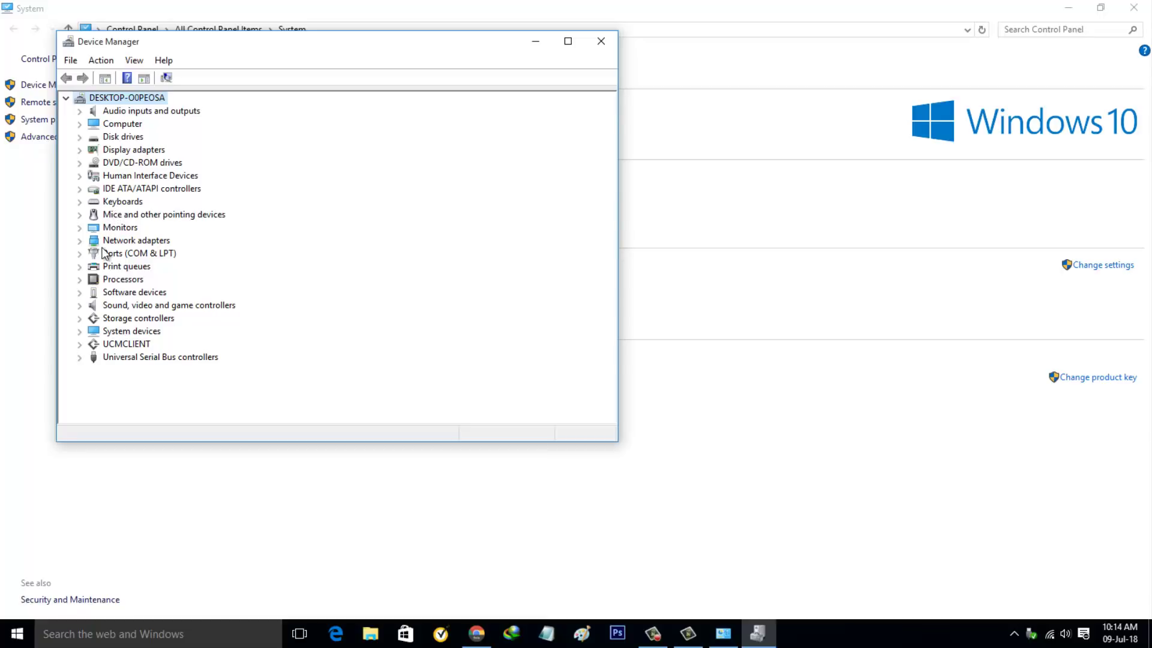
click(79, 358)
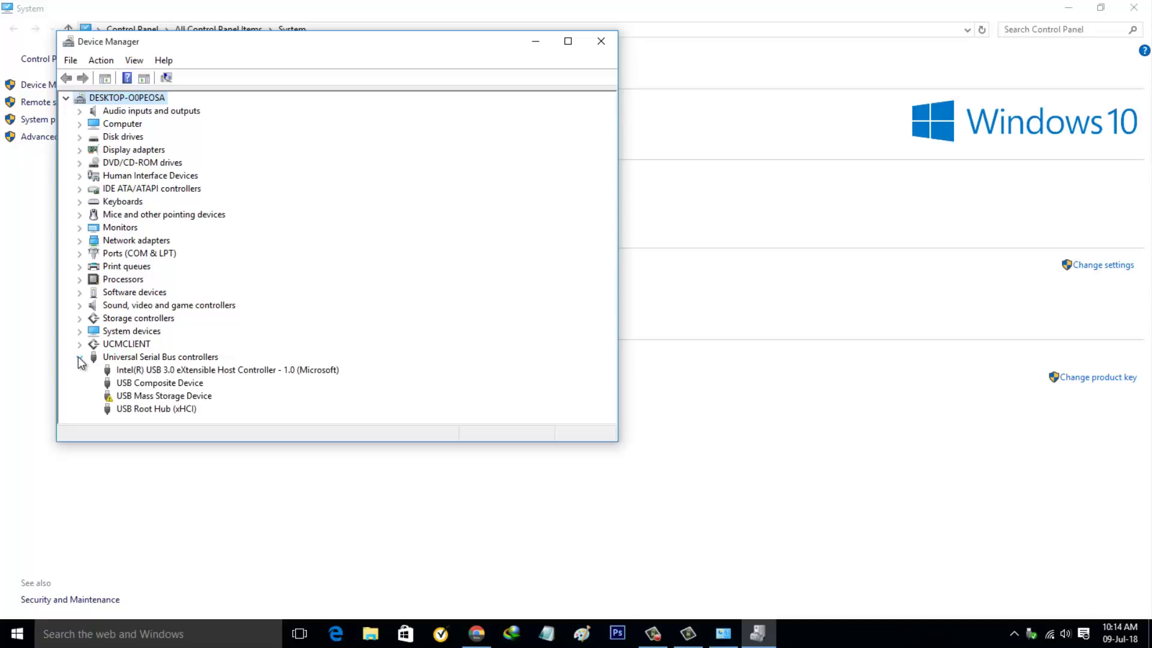
click(159, 400)
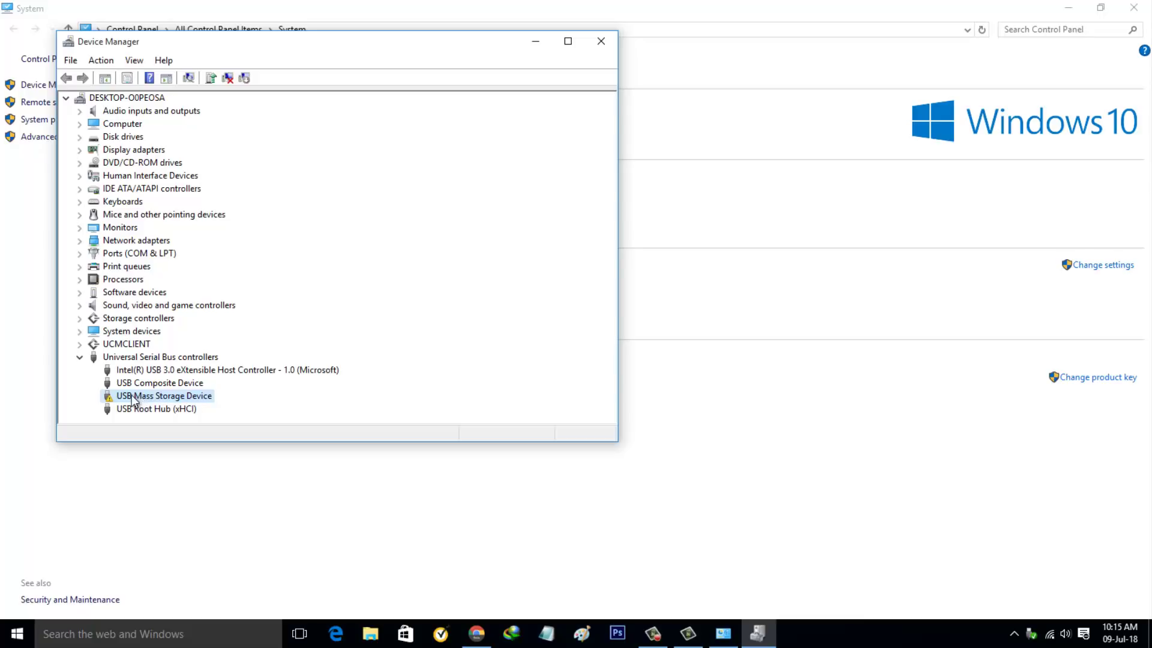
- Uninstall the USB Mass Storage Device, confirm, then close Device Manager and System
right_click(132, 400)
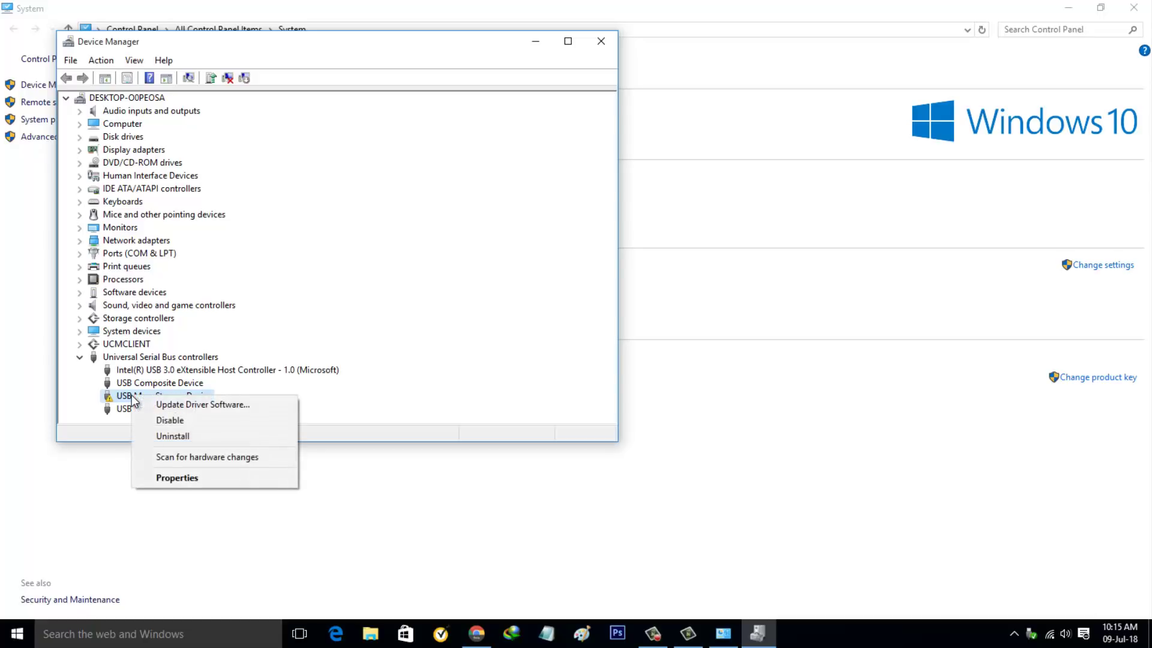
click(160, 440)
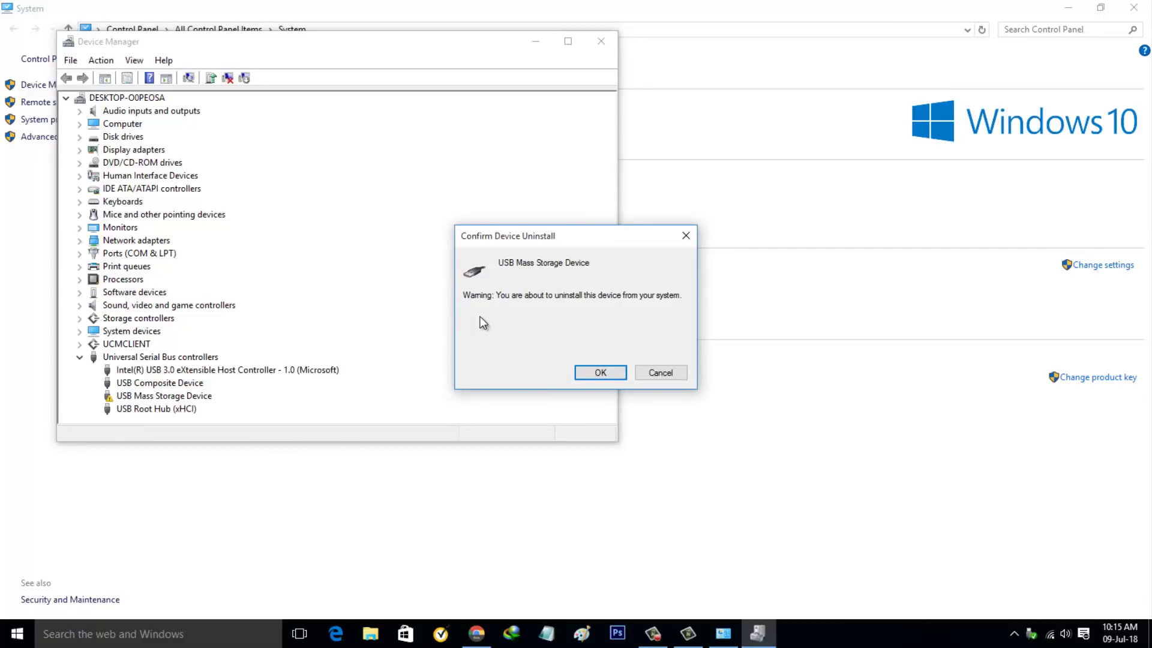
click(600, 372)
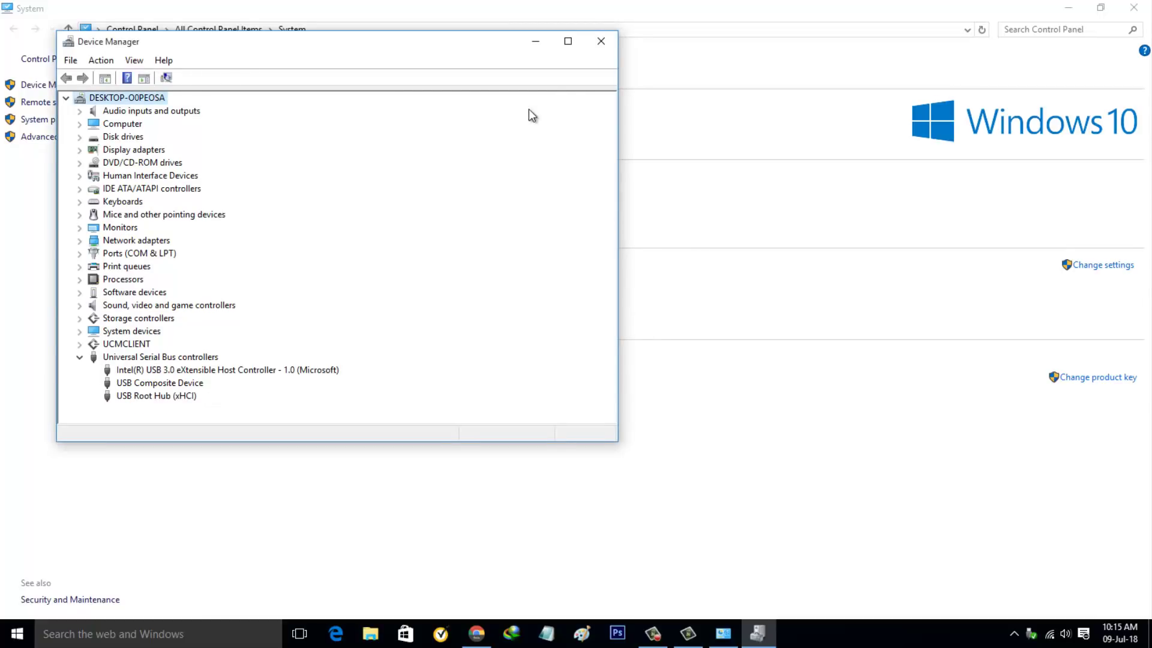
click(600, 41)
click(1133, 7)
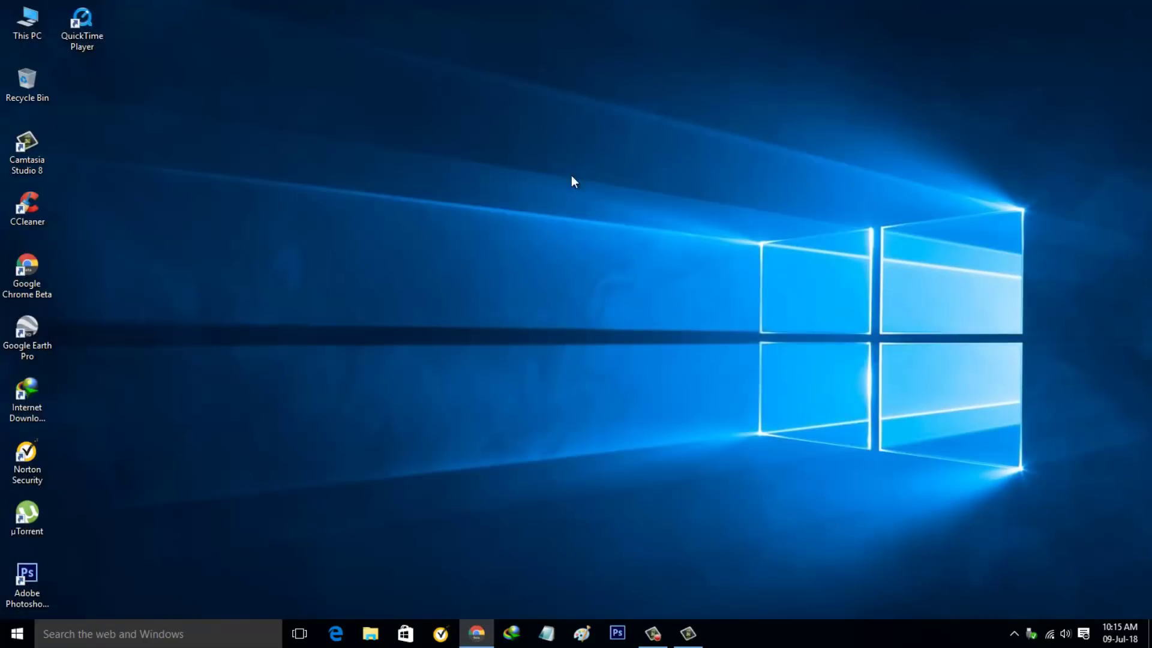
click(522, 179)
key(alt+F4)
key(Escape)
click(502, 202)
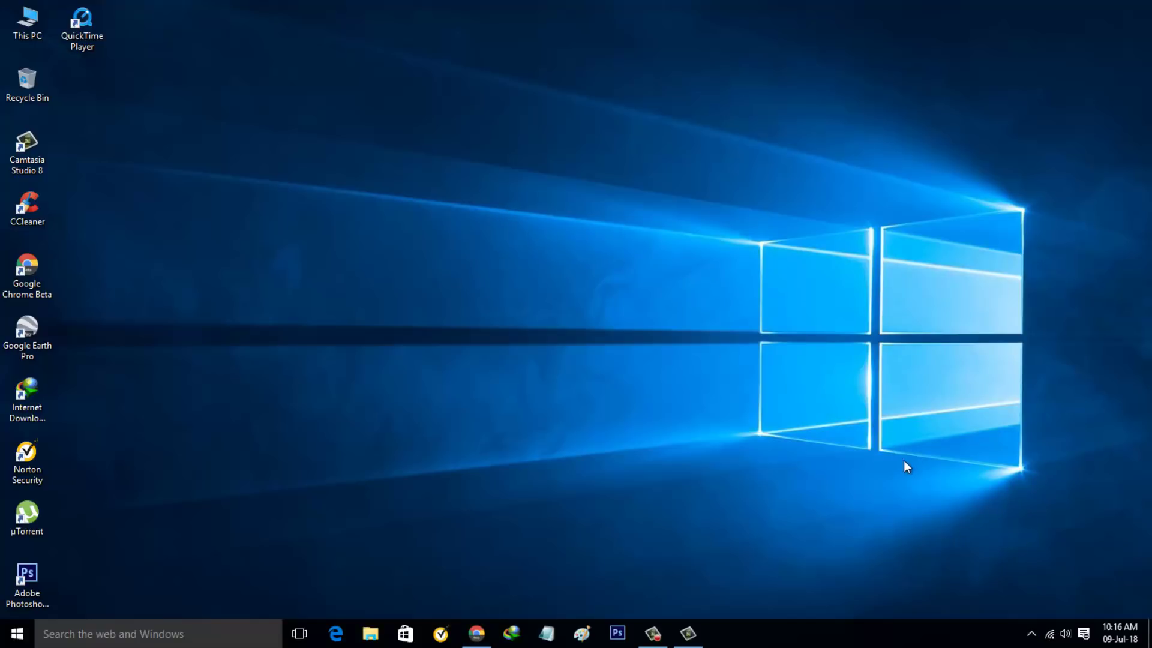
click(1031, 634)
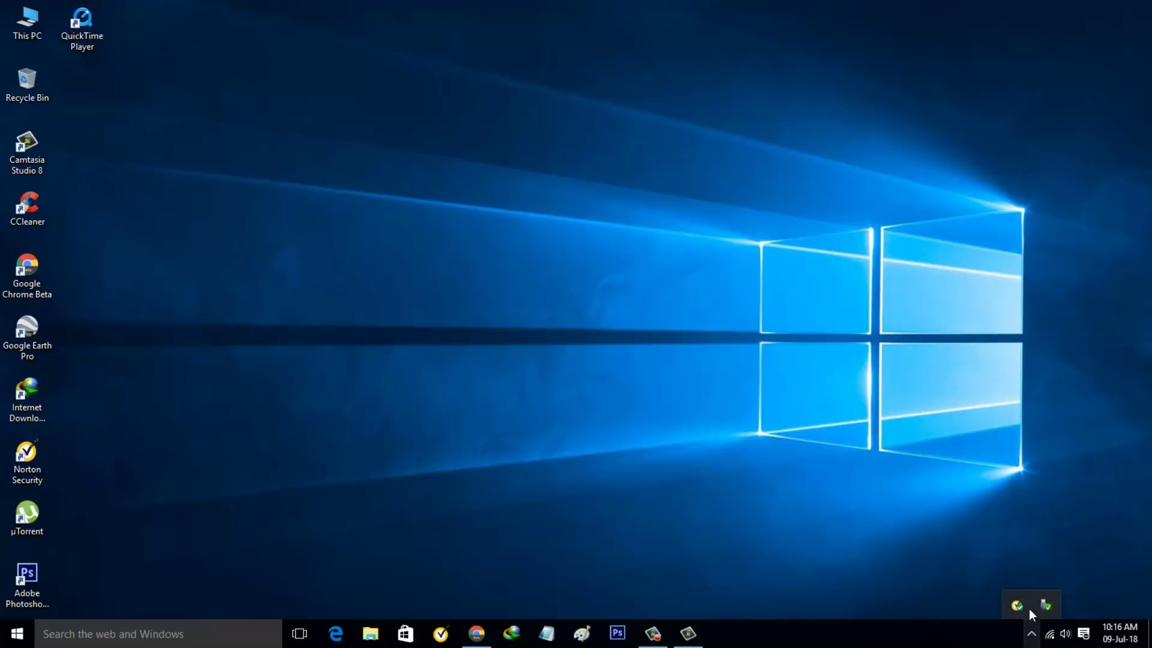
click(742, 394)
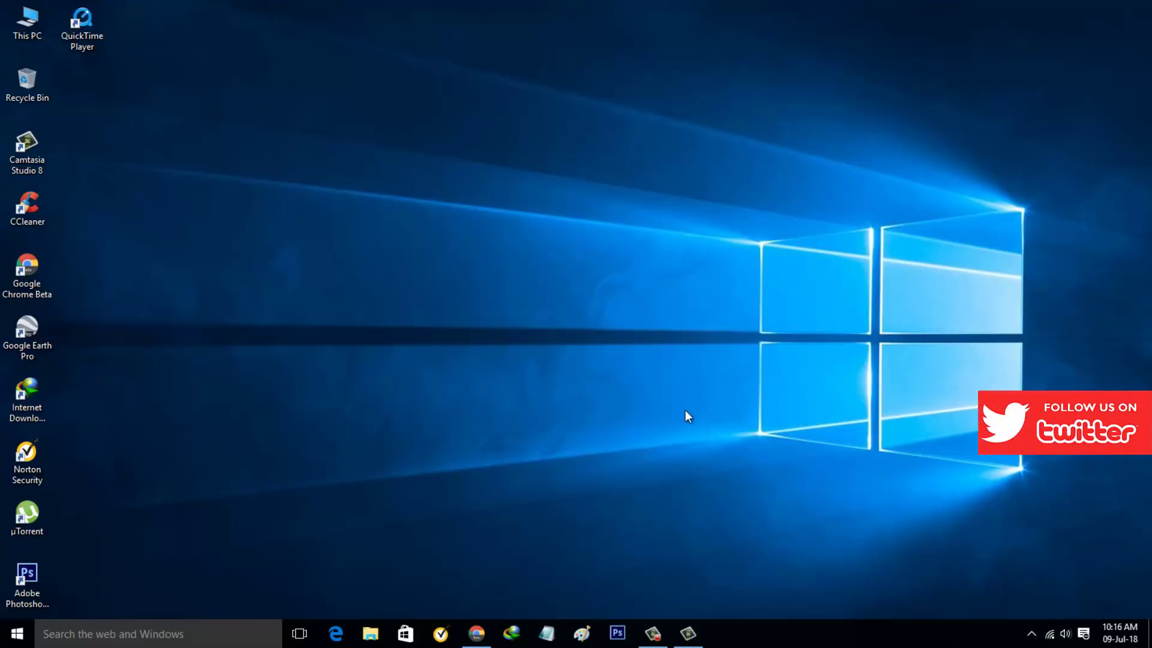
- Open Devices and Printers through a search for 'dev'
click(128, 631)
text(dev)
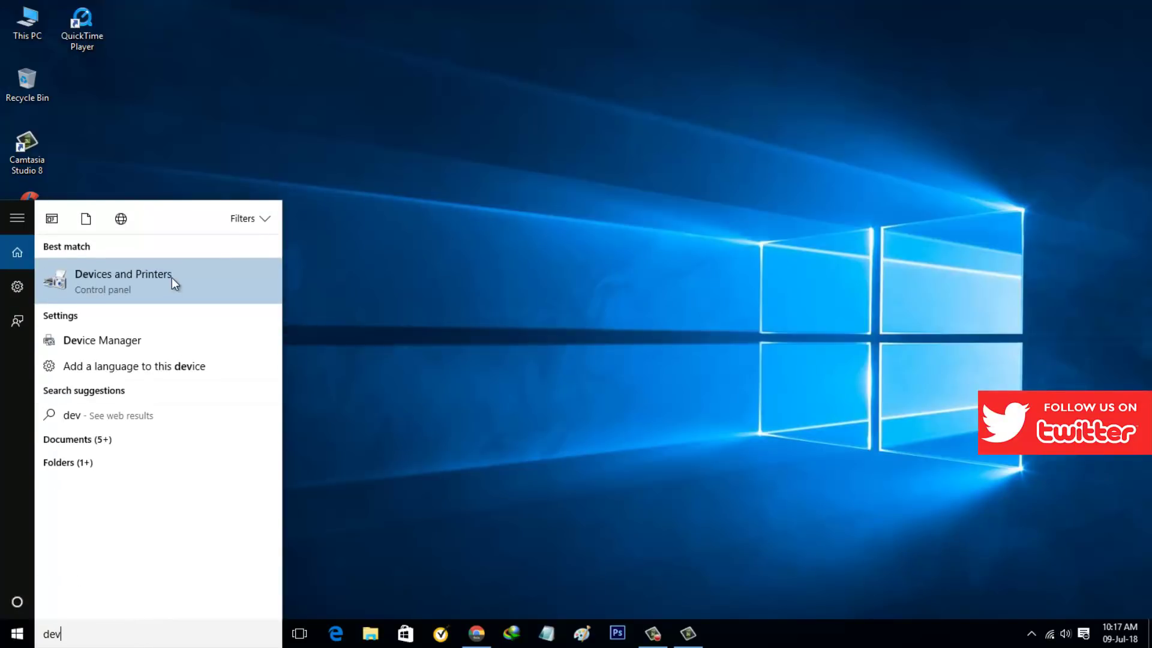
click(171, 277)
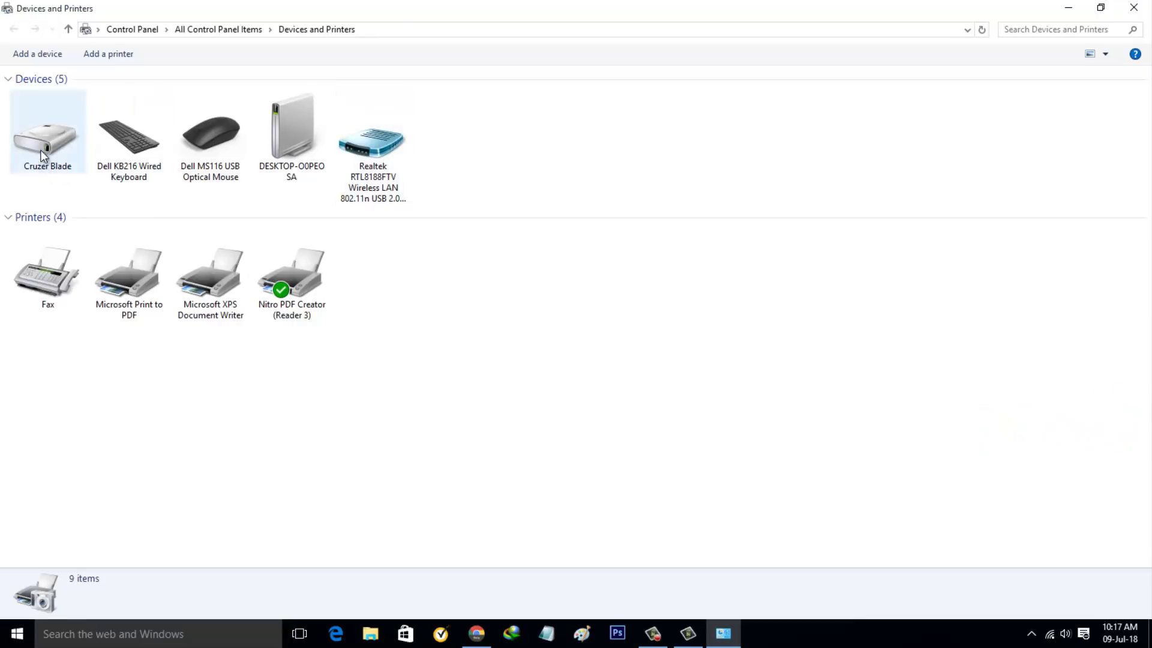
- Remove the Cruzer Blade drive and confirm with Yes
click(43, 157)
right_click(42, 154)
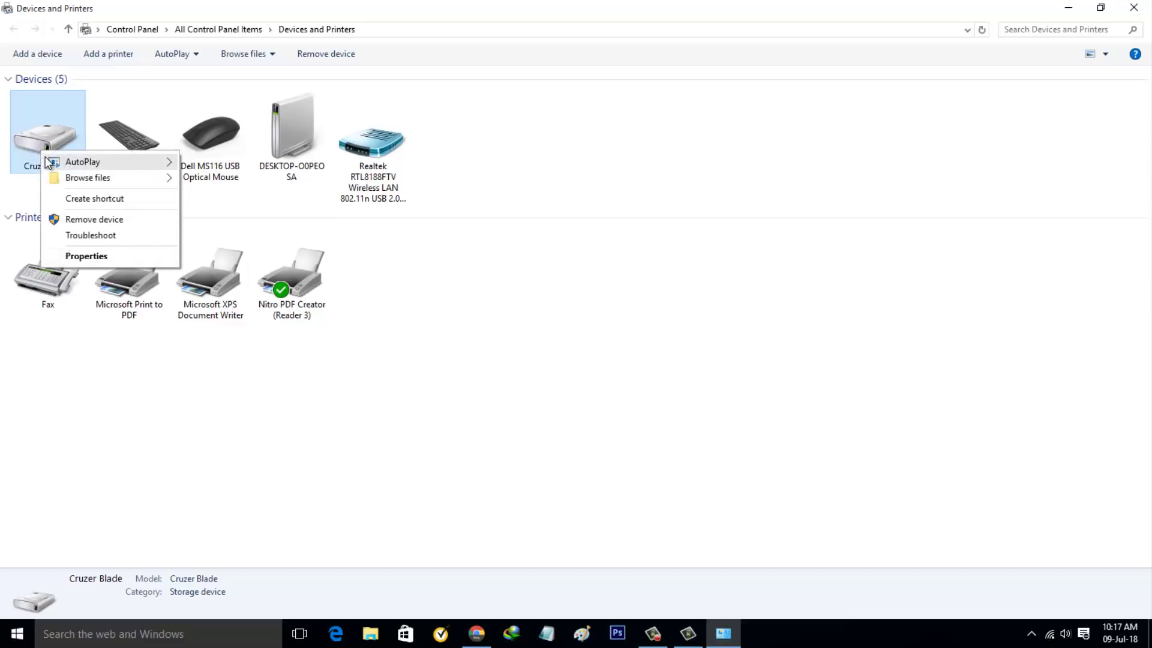
click(90, 219)
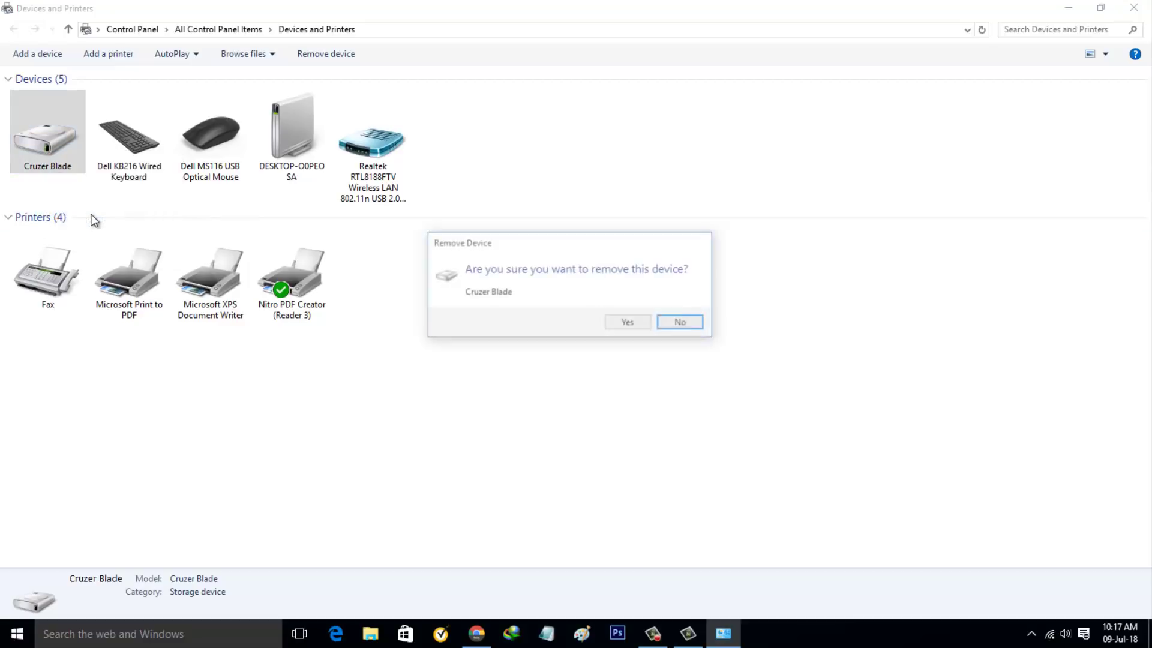
click(628, 324)
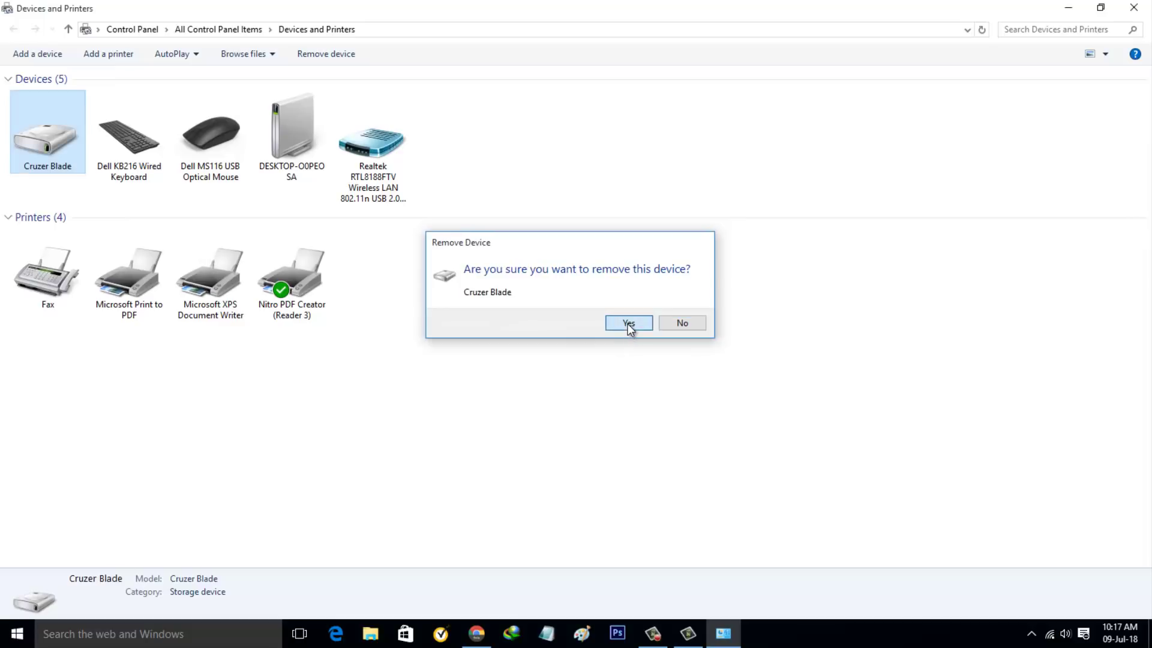